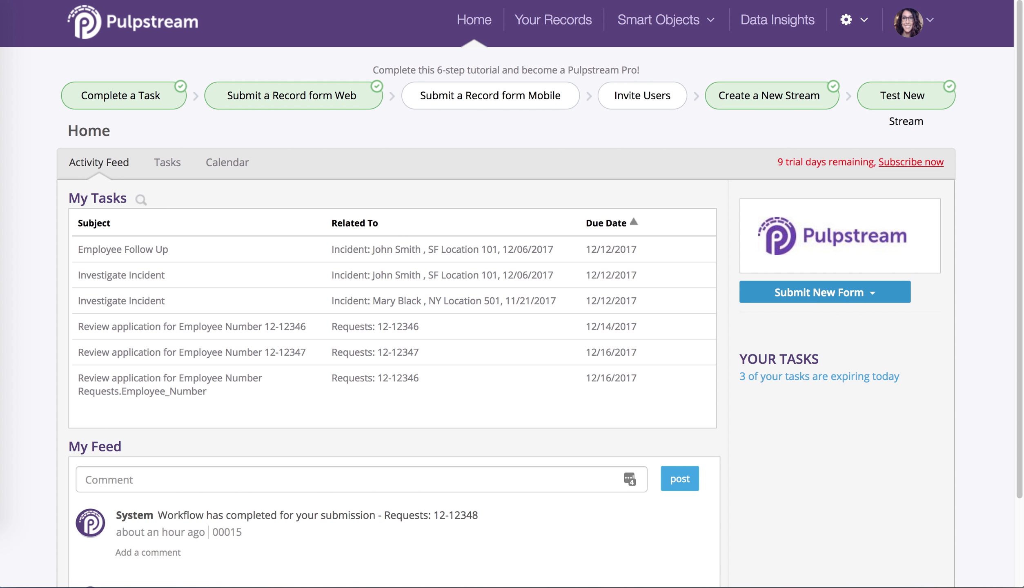
Open Version 4 of the Leave of Absence stream from Streams Management and begin unlocking it.
left_click(847, 20)
left_click(833, 62)
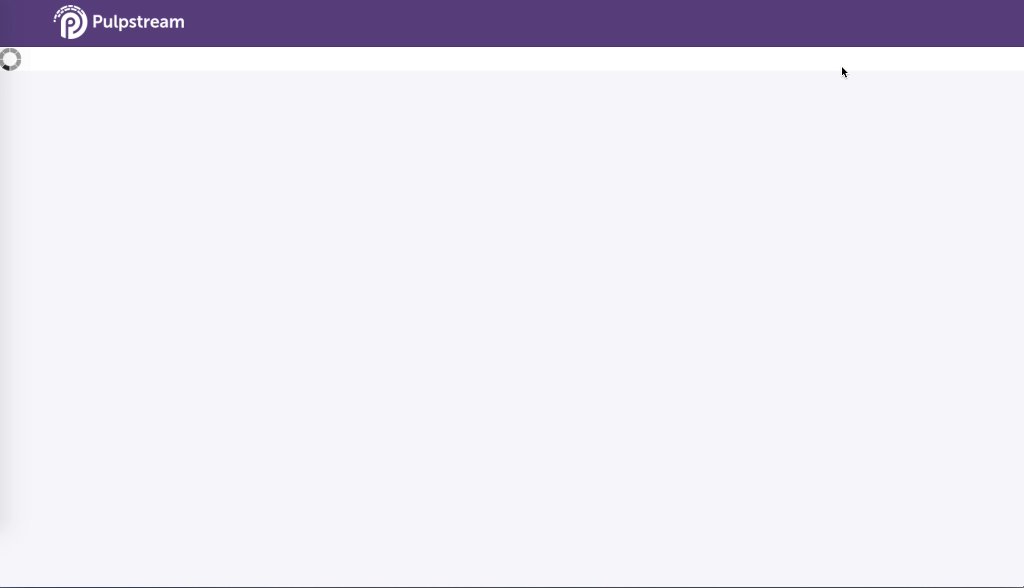
left_click(616, 187)
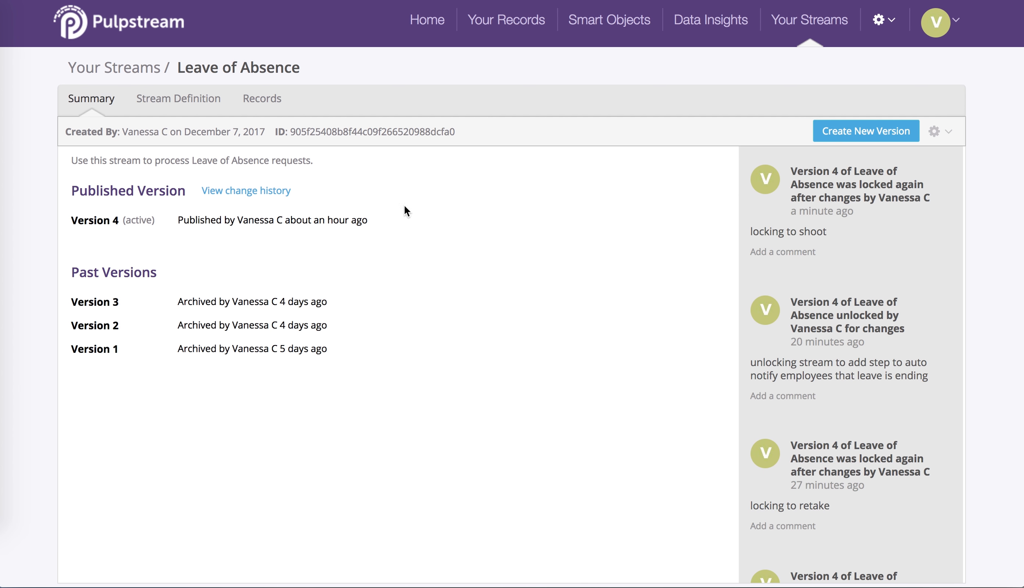
left_click(337, 220)
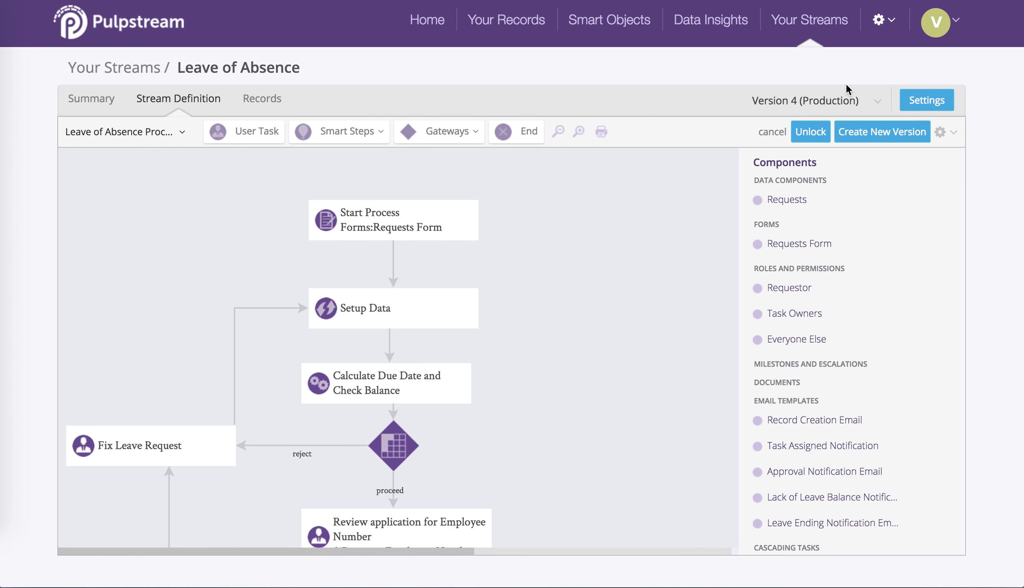
left_click(807, 132)
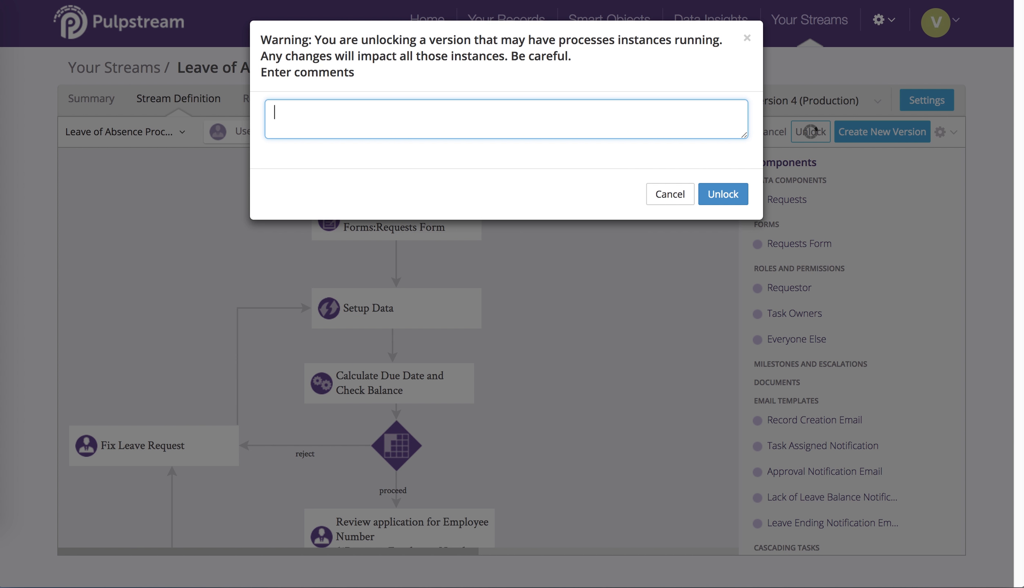
Unlock Version 4 with the comment 'Unlocking to enable leave form embedding'.
type("Unlocking to enable")
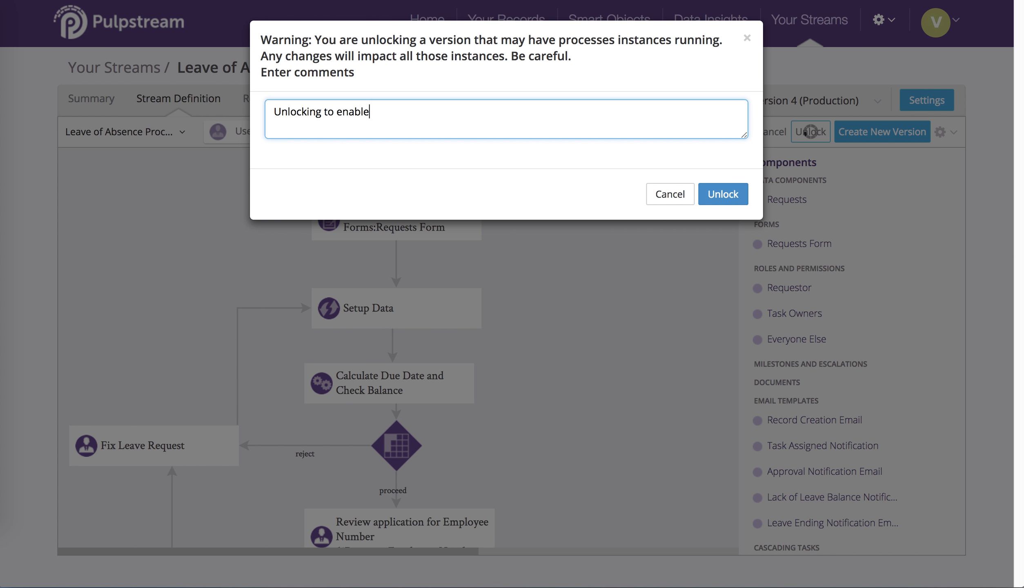
type(" leave form embedding")
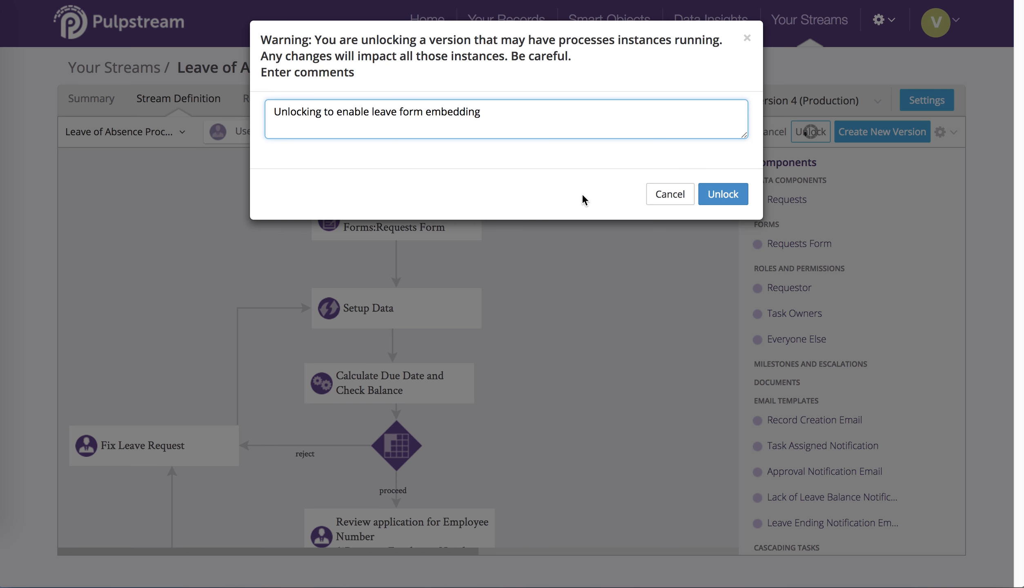
left_click(706, 191)
left_click(723, 199)
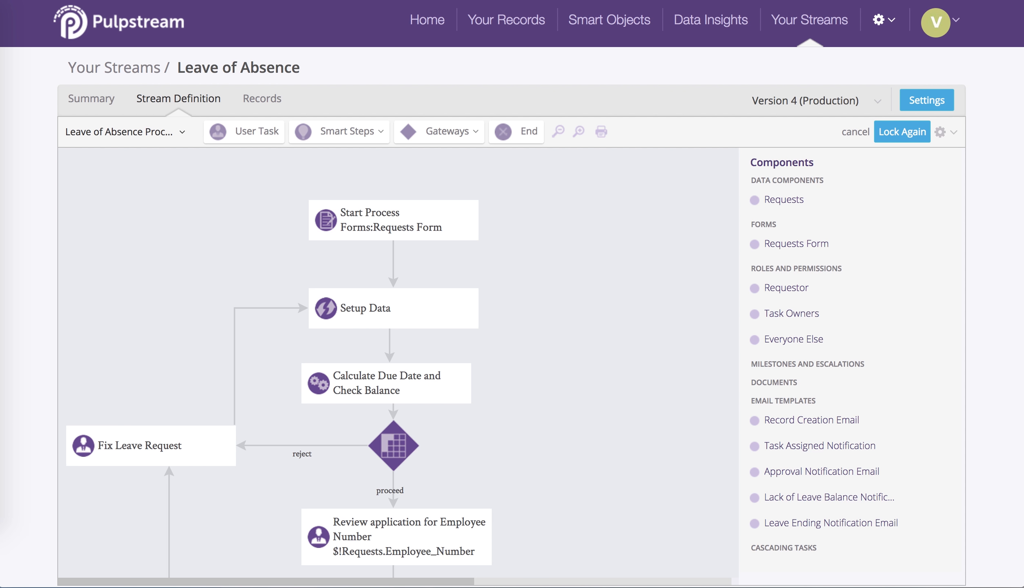
Generate the Requests Form's guest web form URL and copy it.
left_click(792, 245)
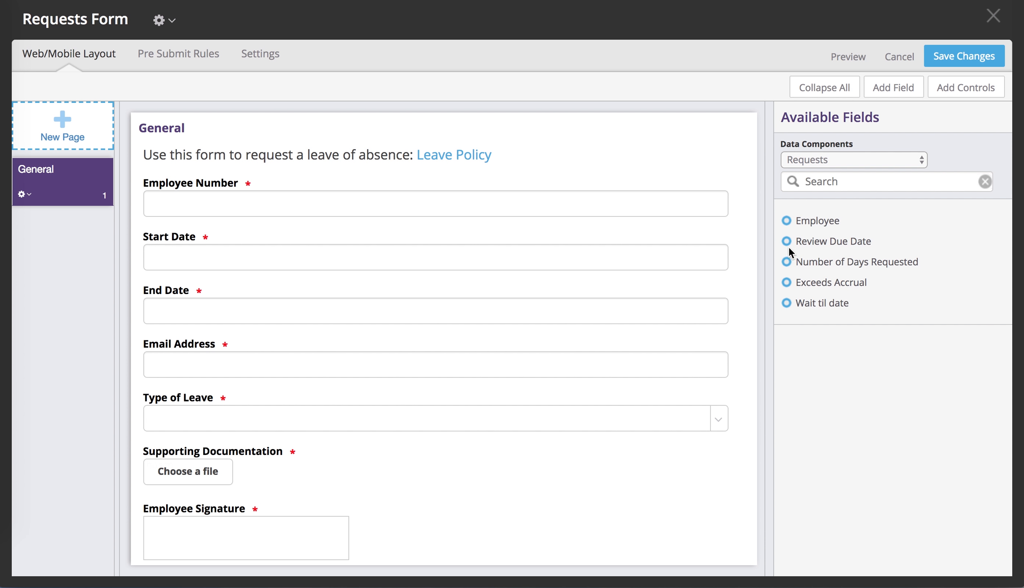
left_click(164, 21)
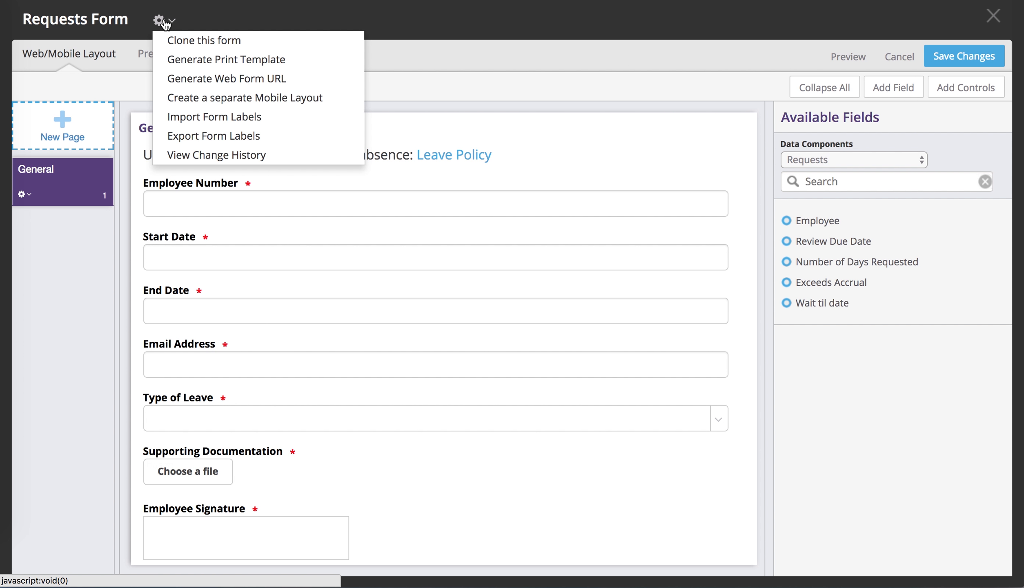
left_click(182, 82)
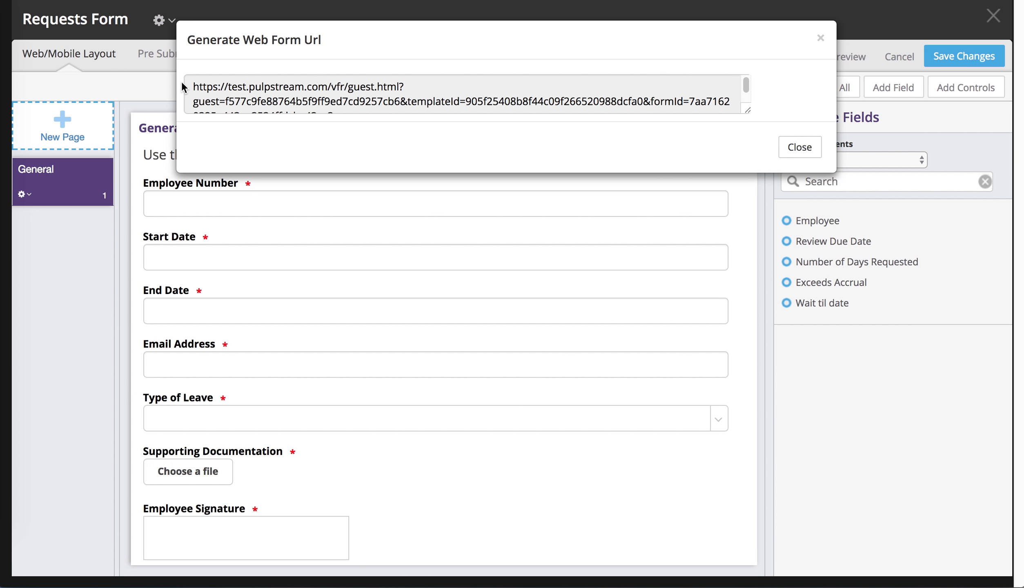
left_click(203, 91)
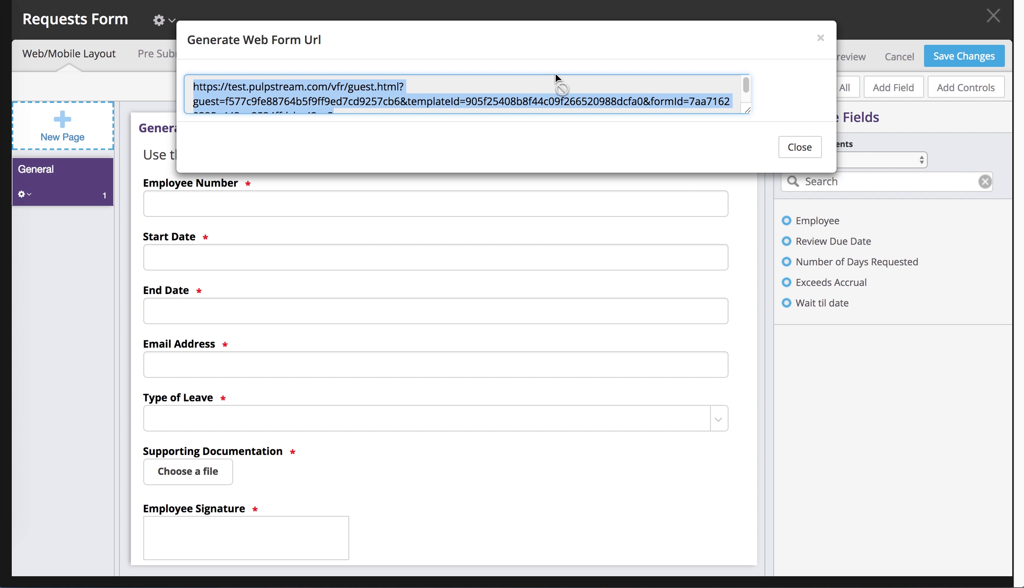
Paste the guest URL into the scratch-pad doc and into a new browser tab's address bar.
key("super+Tab")
key("super+v")
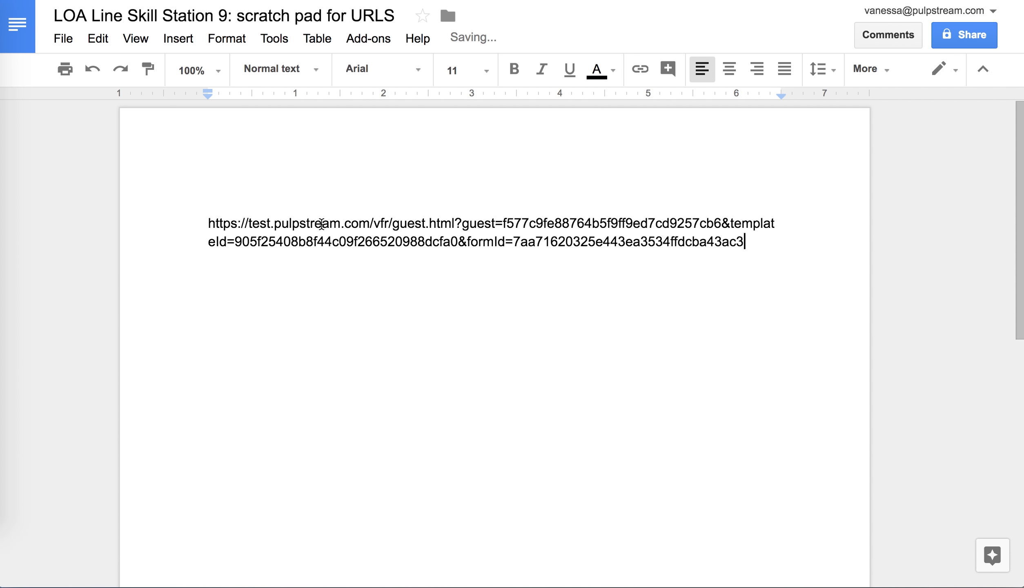
key("super+t")
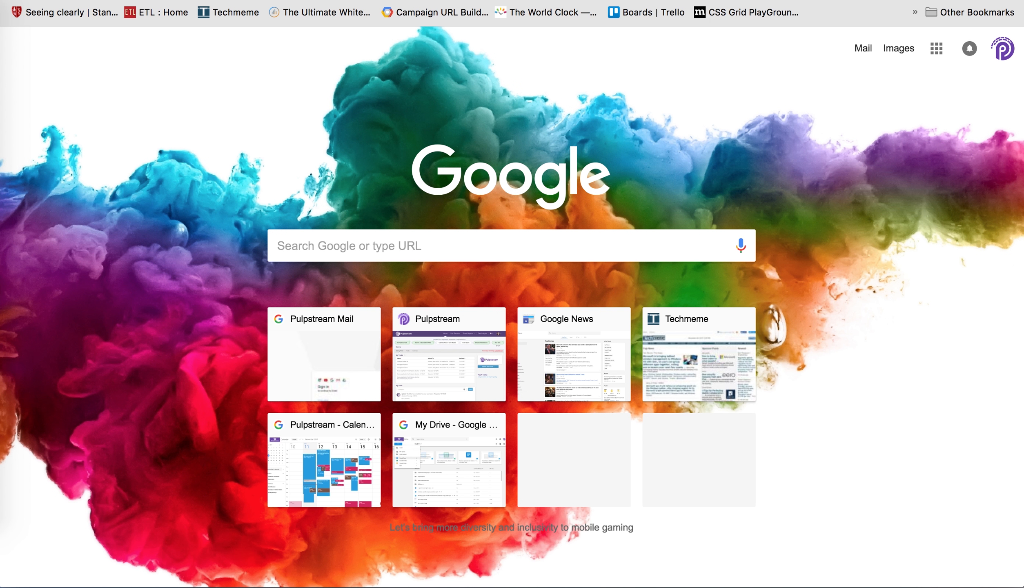
key("super+v")
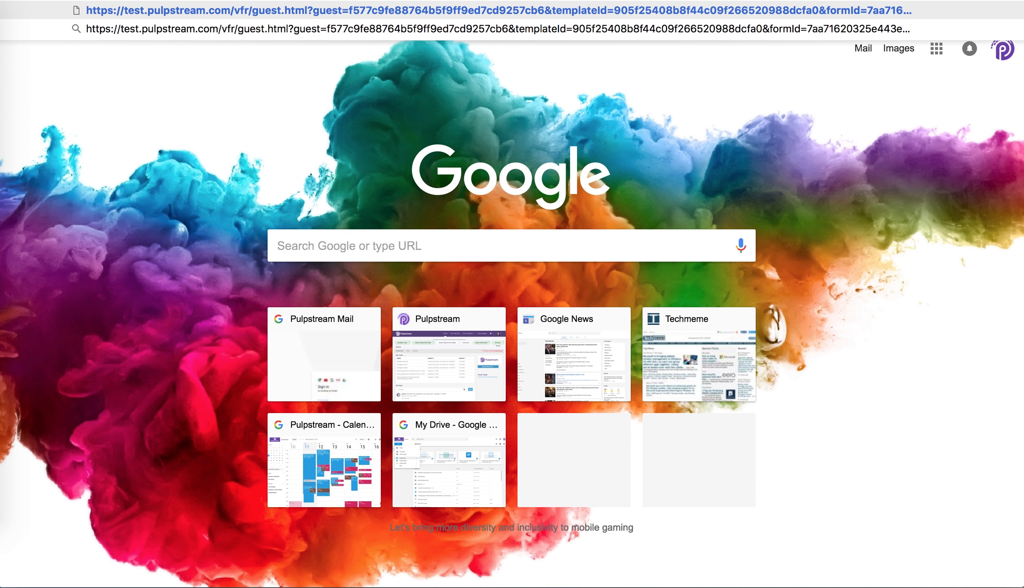
Load the guest Requests Form and attach the leave policy PDF.
key("Return")
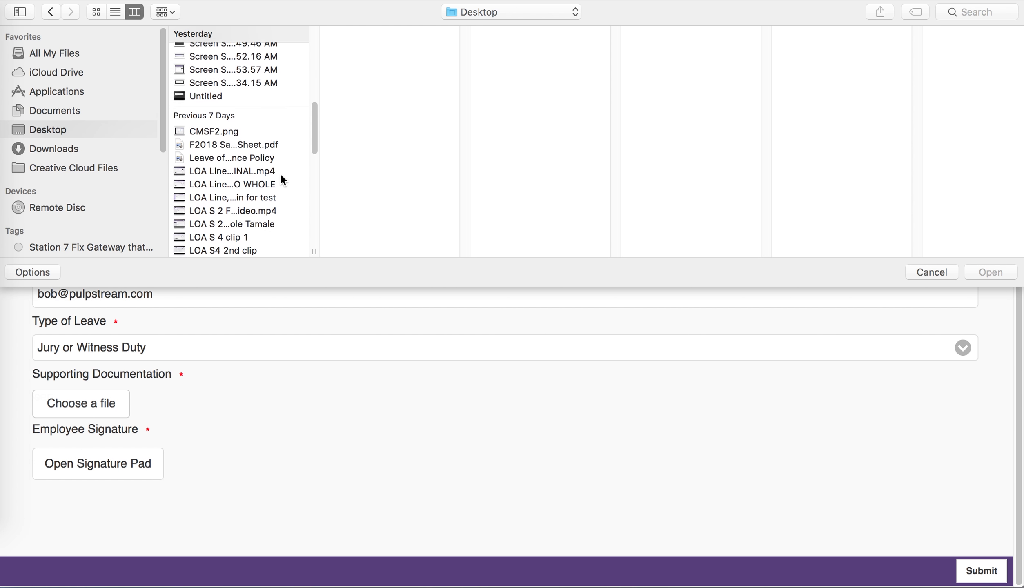
left_click(241, 145)
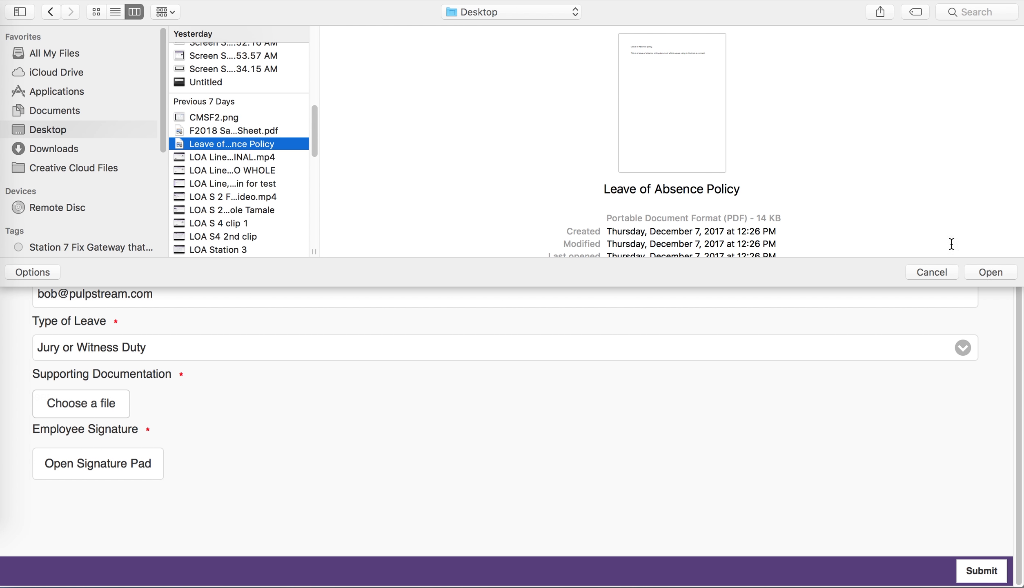
left_click(990, 270)
Draw and save the employee signature, then submit the request for manager review.
left_click(128, 498)
mouse_move(160, 133)
left_mouse_down()
mouse_move(267, 366)
mouse_move(114, 360)
left_mouse_up()
left_click_drag(312, 293, 320, 336)
mouse_move(478, 174)
left_mouse_down()
mouse_move(515, 288)
mouse_move(475, 443)
left_mouse_up()
left_click(994, 14)
left_click(982, 572)
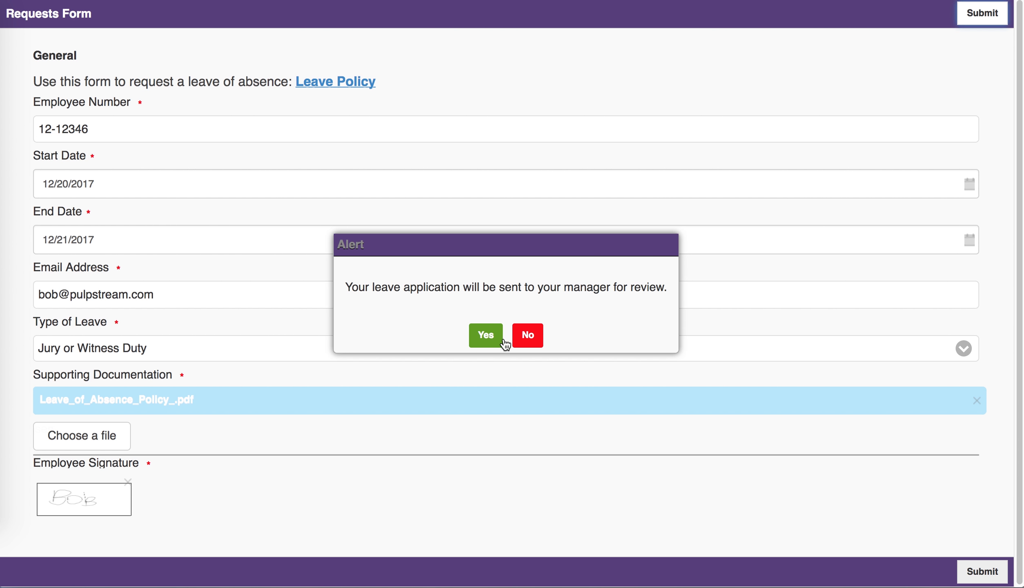
left_click(488, 339)
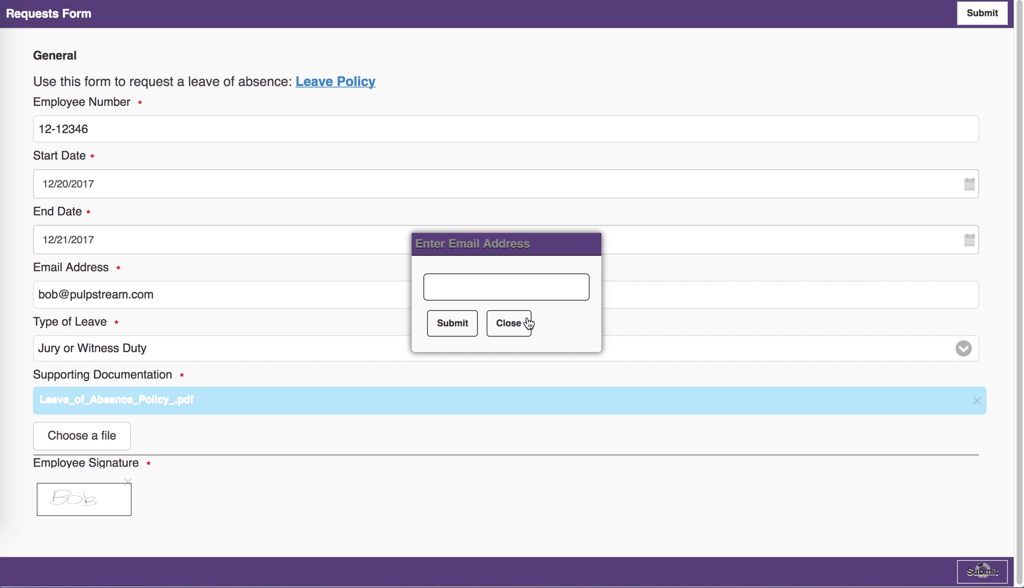
left_click(509, 323)
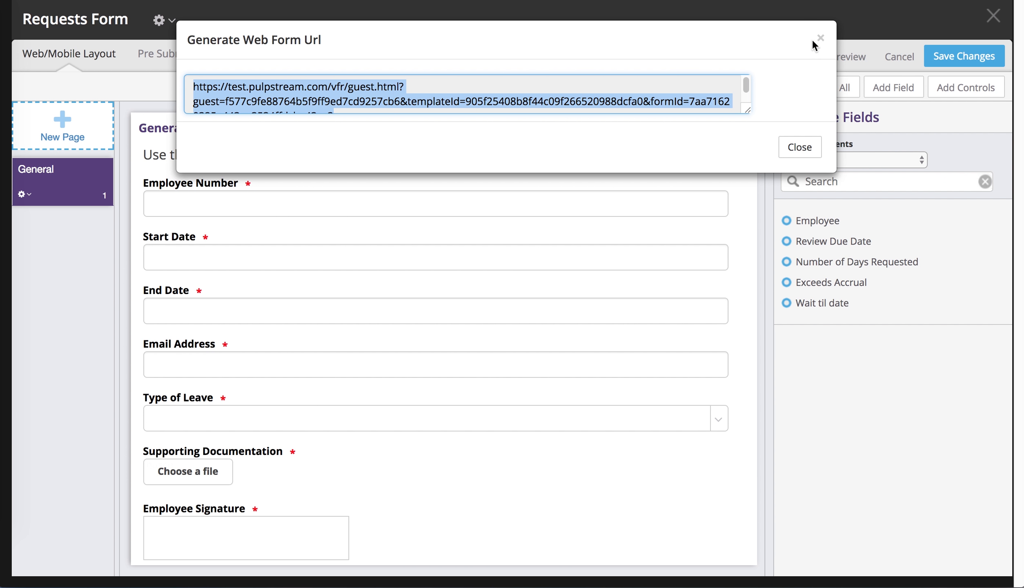
Close the web form URL dialog and check the Email Address field's binding name.
left_click(819, 40)
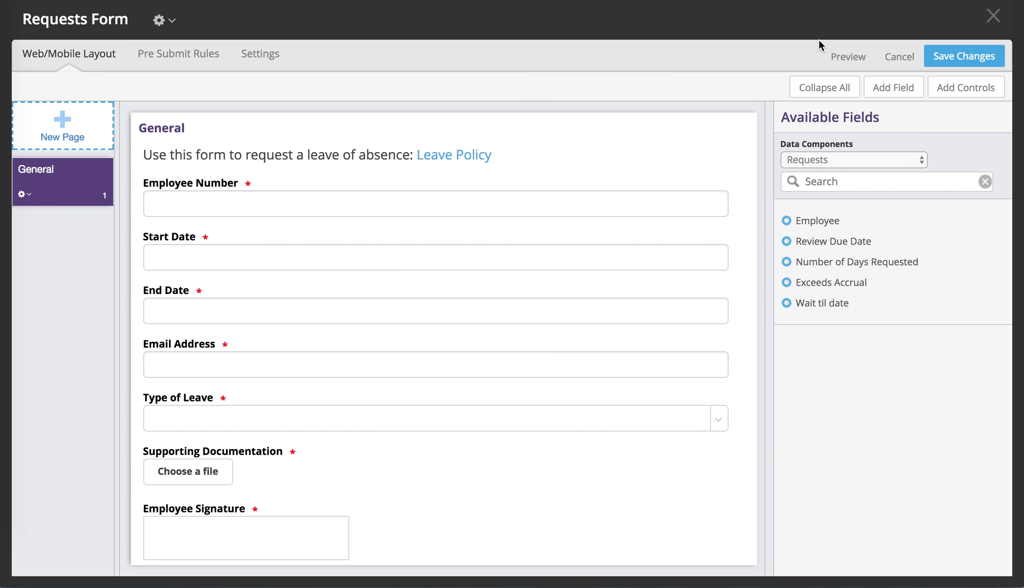
double_click(636, 341)
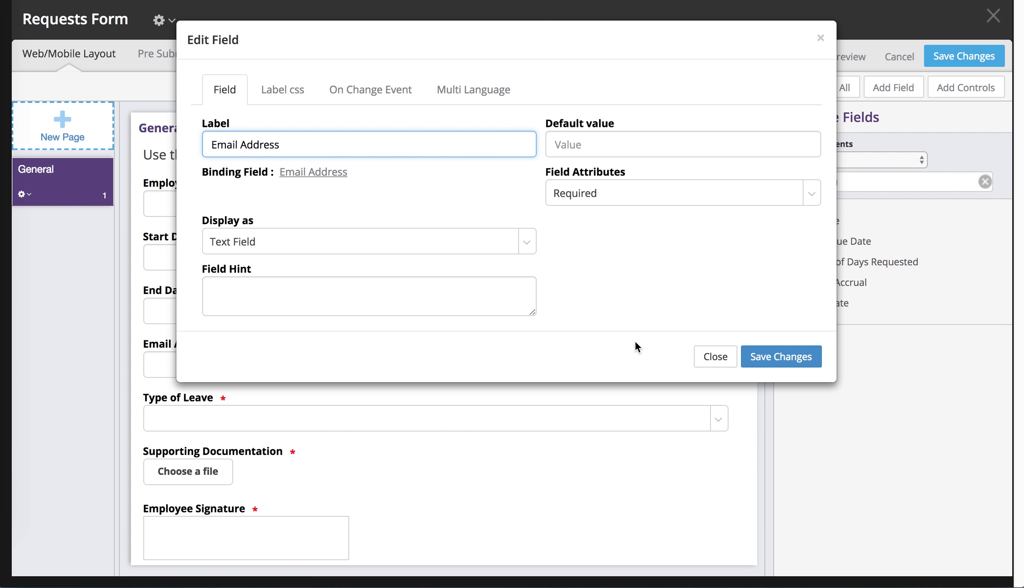
left_click(321, 178)
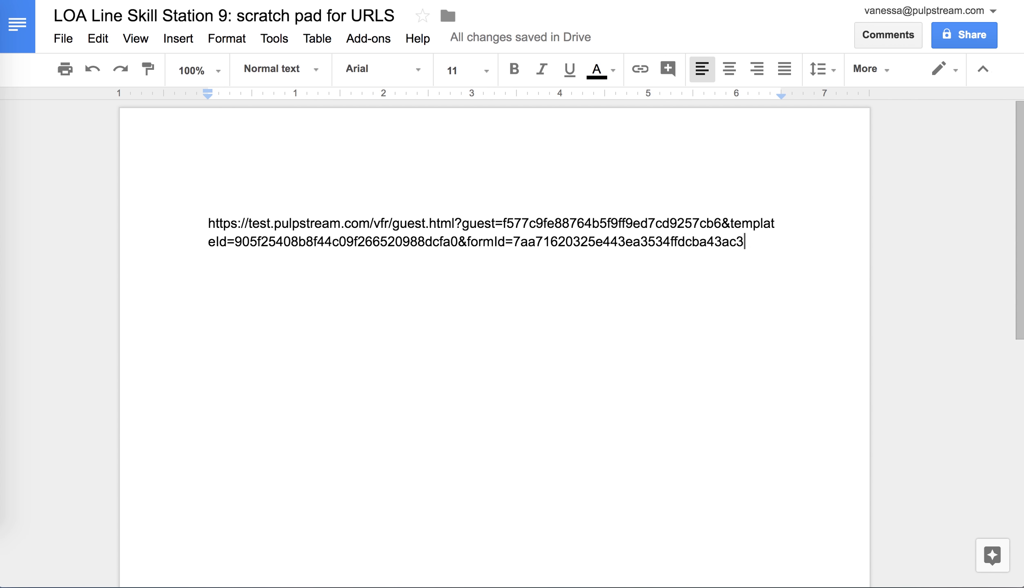
Append '&userEmail=Email_Address' to the scratch-pad URL and select the whole URL.
type("&")
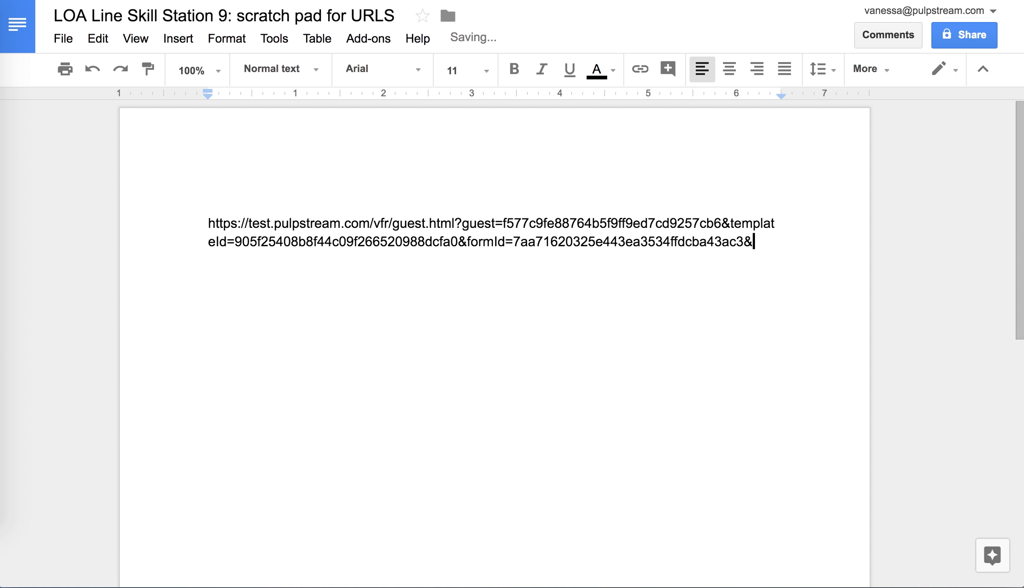
type("userEmail=Email_")
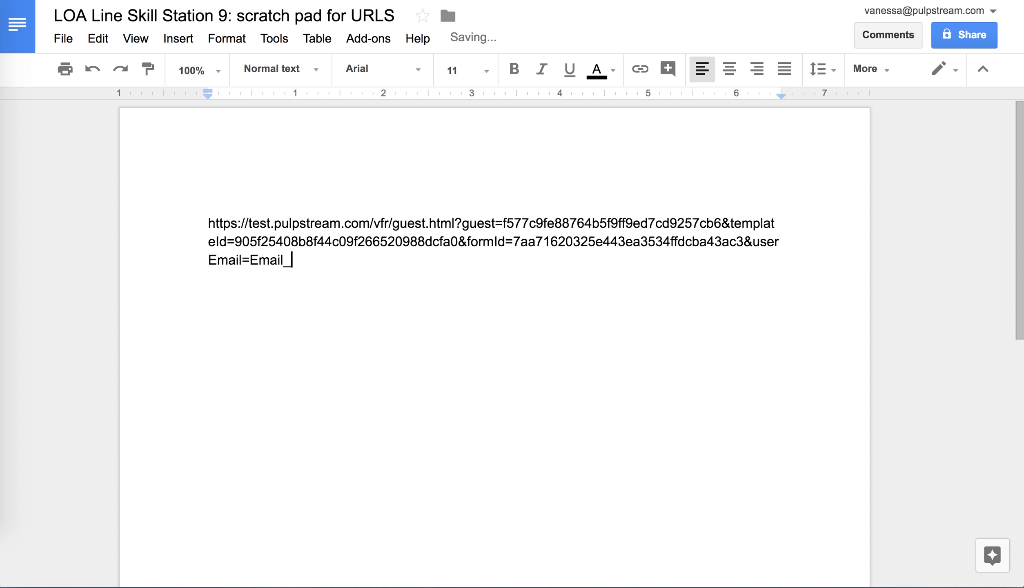
type("Address")
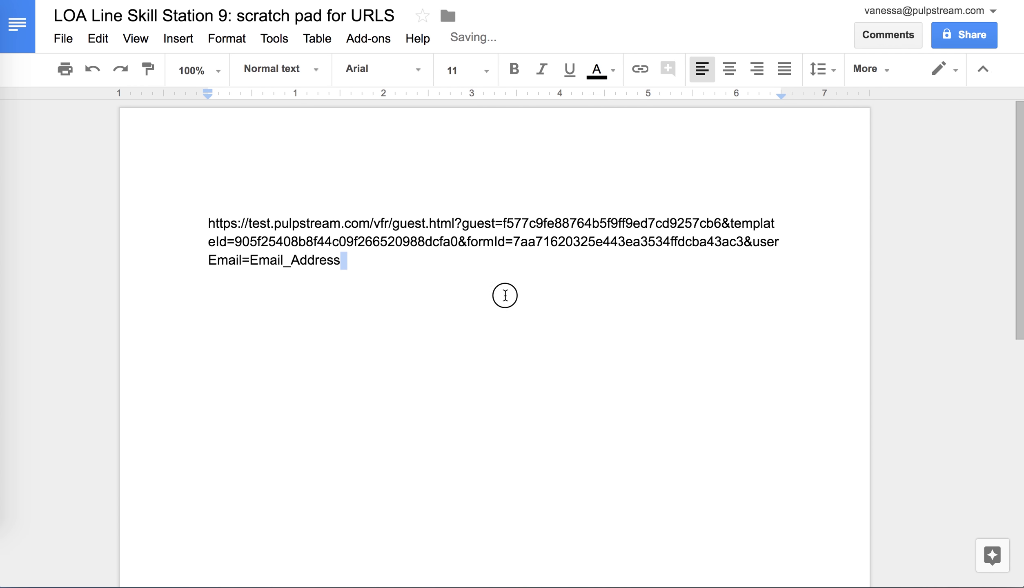
left_click_drag(505, 293, 165, 176)
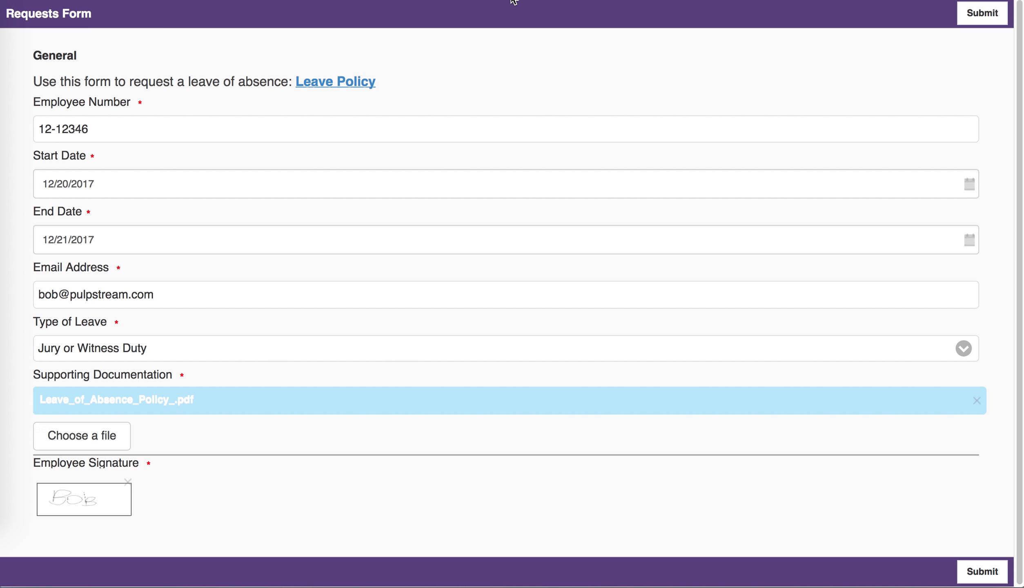
Reload the guest form; enter employee 12-12346, dates 12/14–12/16/2017, an email, and Jury or Witness Duty.
key("super+v")
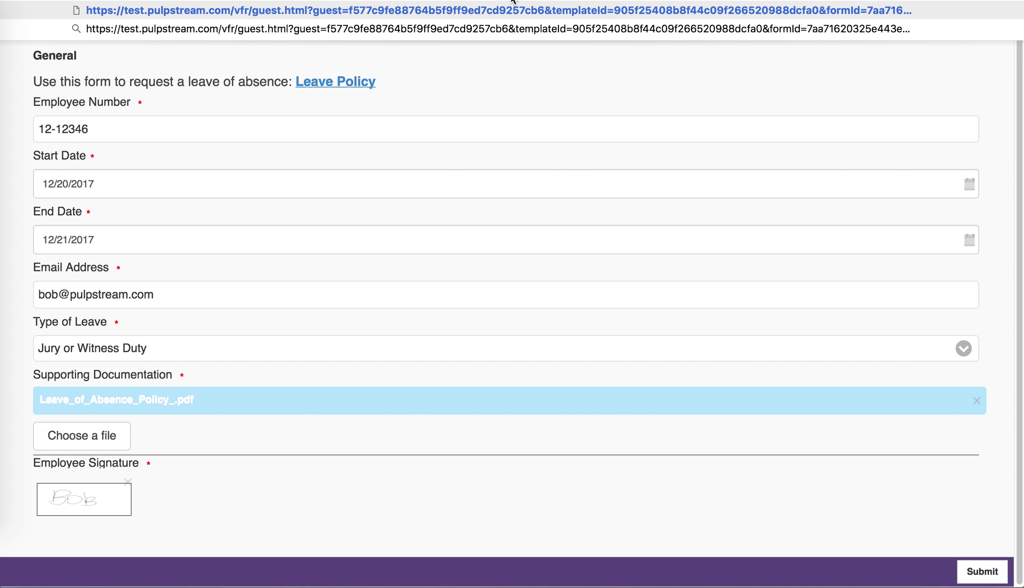
key("Return")
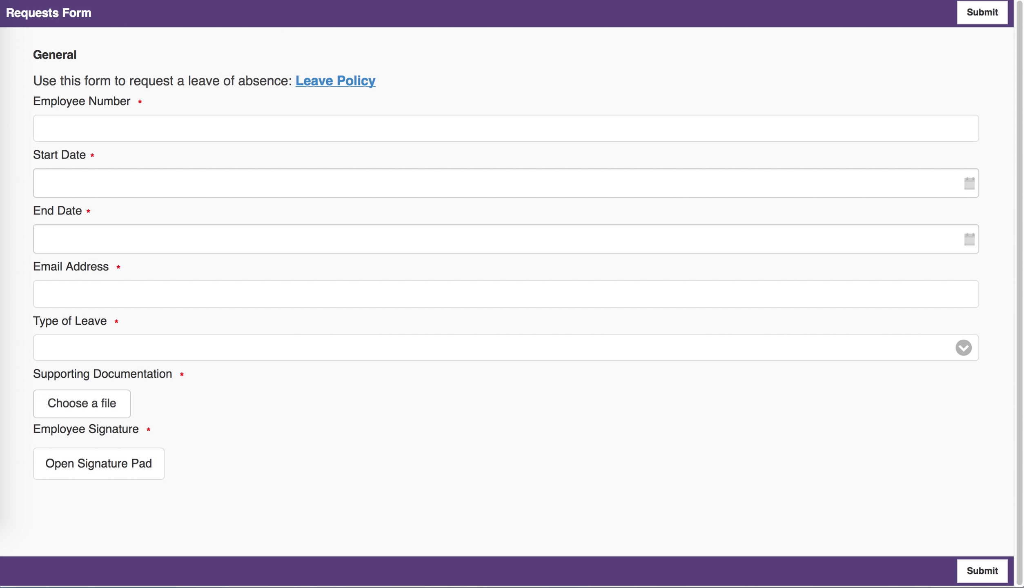
type("12-1234")
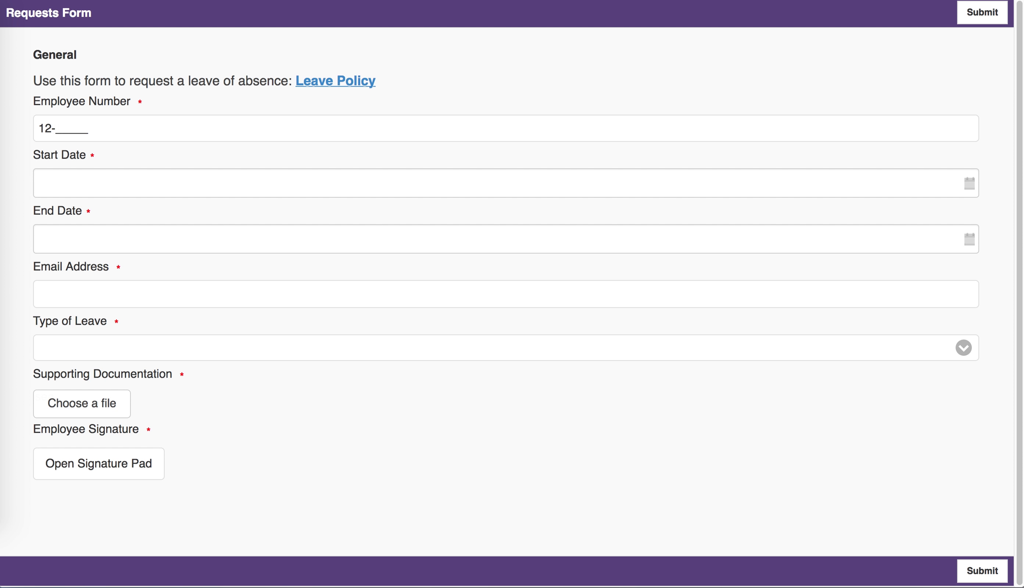
type("6")
left_click(627, 178)
left_click(103, 276)
left_click(123, 239)
left_click(136, 332)
left_click(130, 295)
left_click(146, 347)
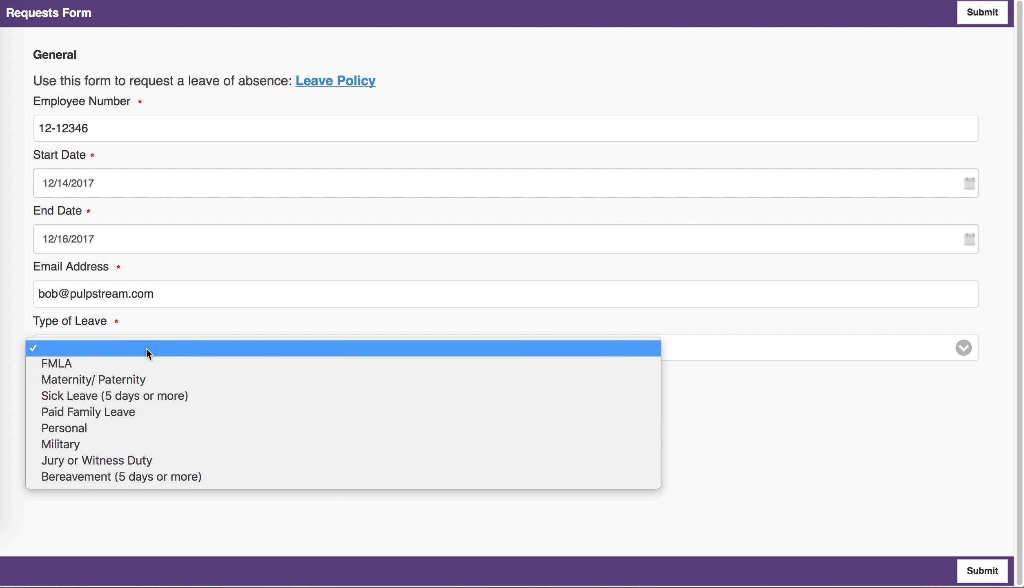
left_click(122, 462)
Attach the Leave of Absence Policy file, sign the form, and submit the request.
left_click(111, 400)
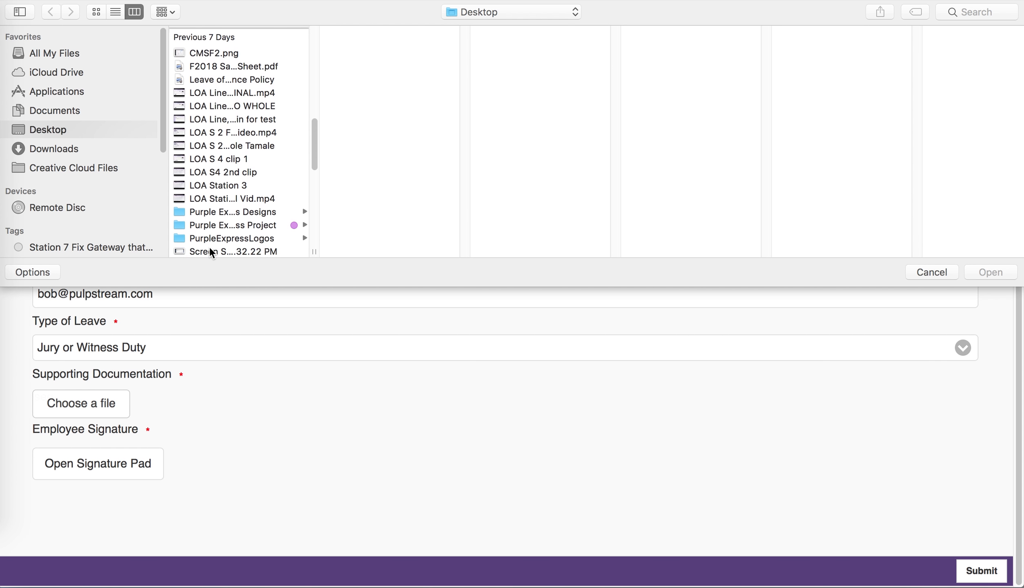
scroll(213, 245, "down", 1)
left_click(228, 69)
left_click(988, 271)
left_click(119, 441)
mouse_move(261, 141)
left_mouse_down()
mouse_move(261, 323)
mouse_move(226, 418)
left_mouse_up()
mouse_move(163, 325)
left_mouse_down()
mouse_move(306, 238)
mouse_move(178, 405)
left_mouse_up()
left_click_drag(374, 320, 386, 307)
left_click_drag(531, 356, 844, 95)
left_click(998, 15)
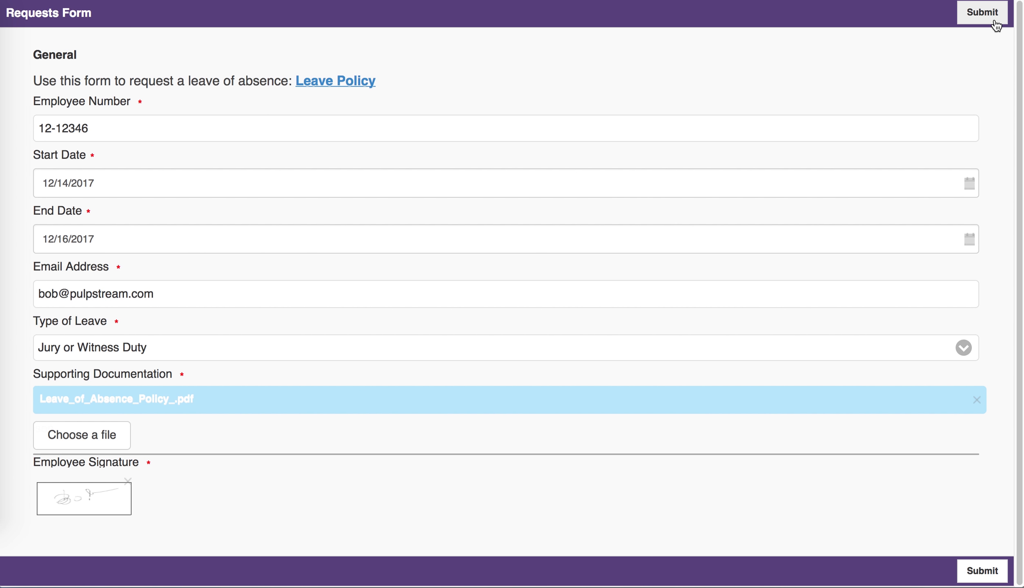
left_click(974, 571)
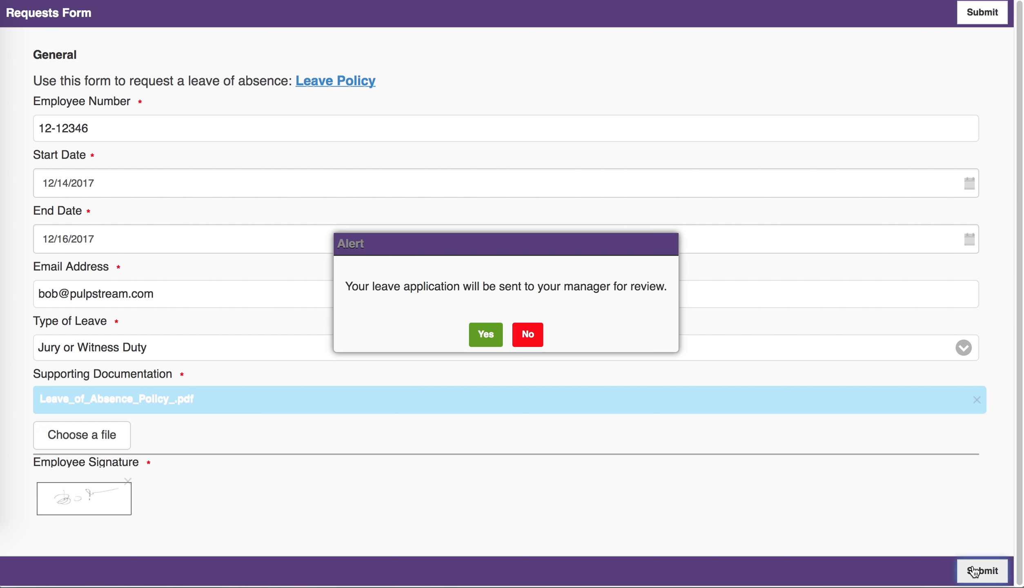
left_click(481, 336)
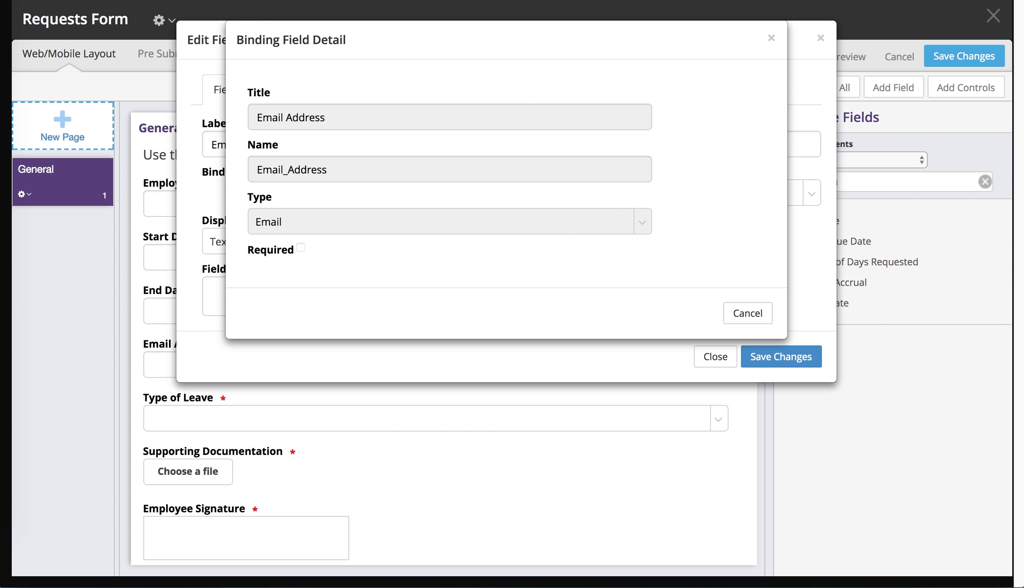
Switch back to the URL scratch-pad document.
key("ctrl+Tab")
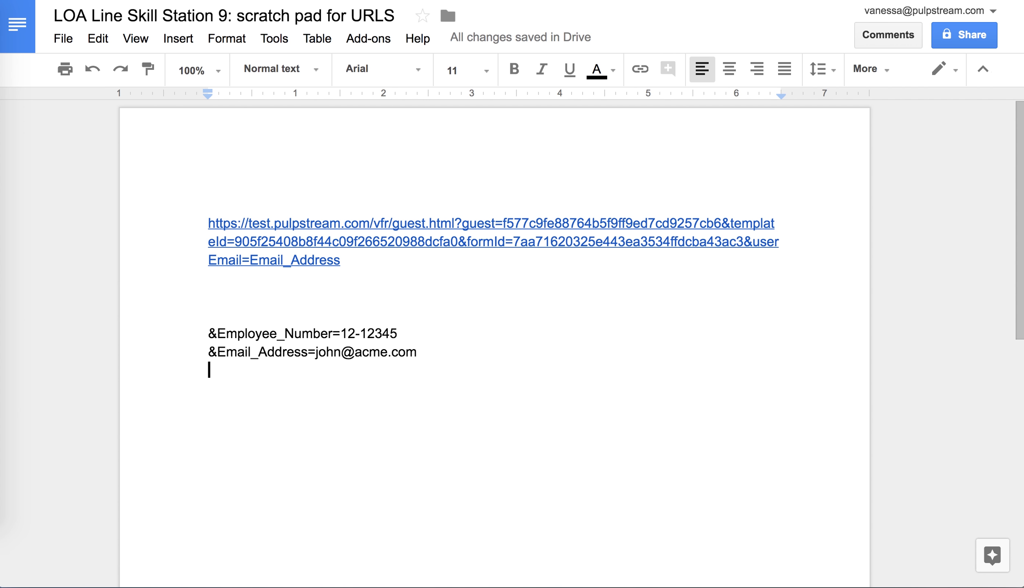
Move the Employee_Number parameter line onto the end of the guest URL.
left_click(372, 287)
left_click_drag(205, 334, 466, 331)
key("super+x")
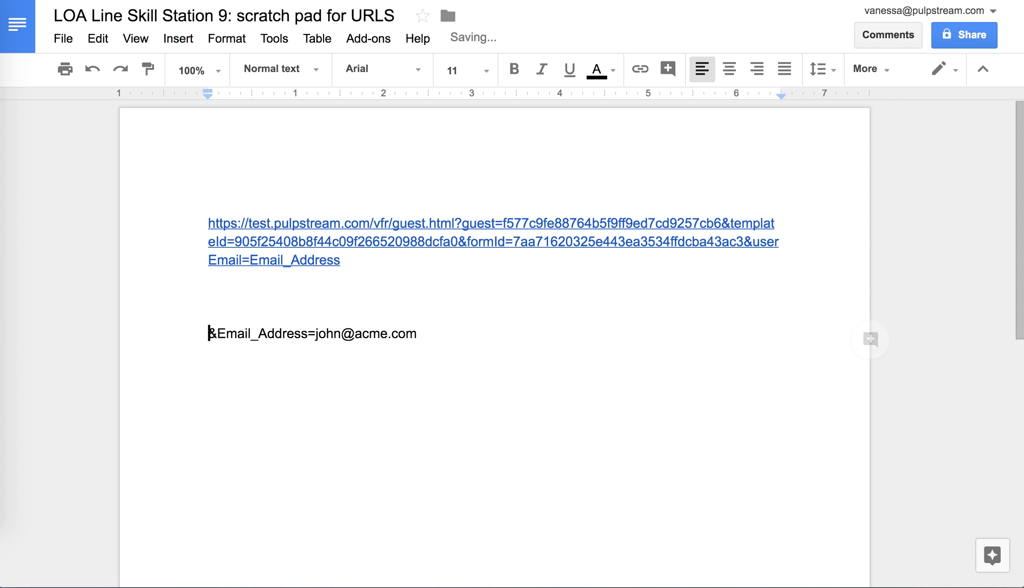
left_click_drag(382, 270, 379, 267)
key("super+v")
Move the Email_Address parameter onto the URL's end and select the whole assembled URL.
left_click_drag(190, 332, 481, 344)
key("super+x")
left_click(602, 263)
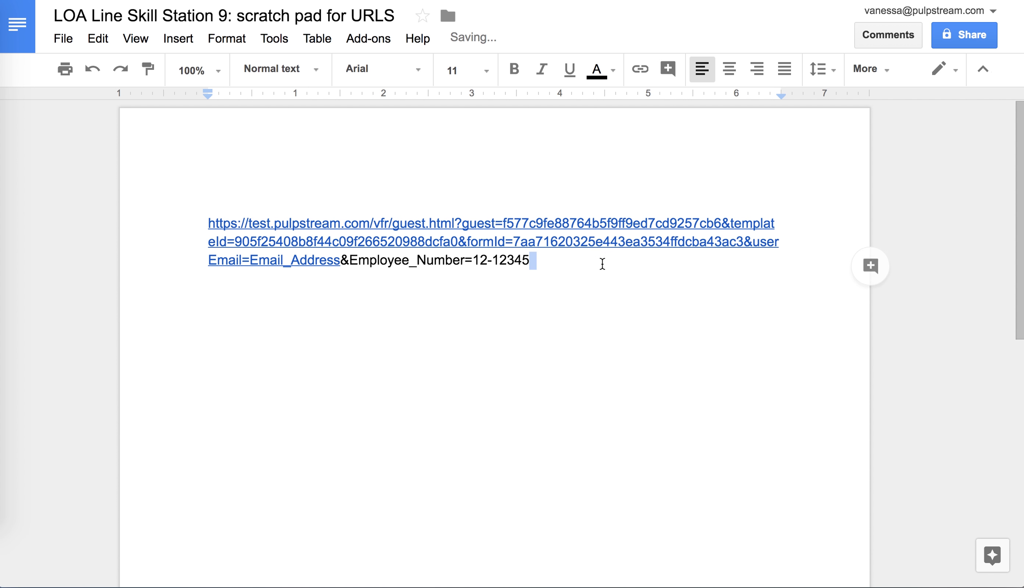
key("super+v")
key("super+a")
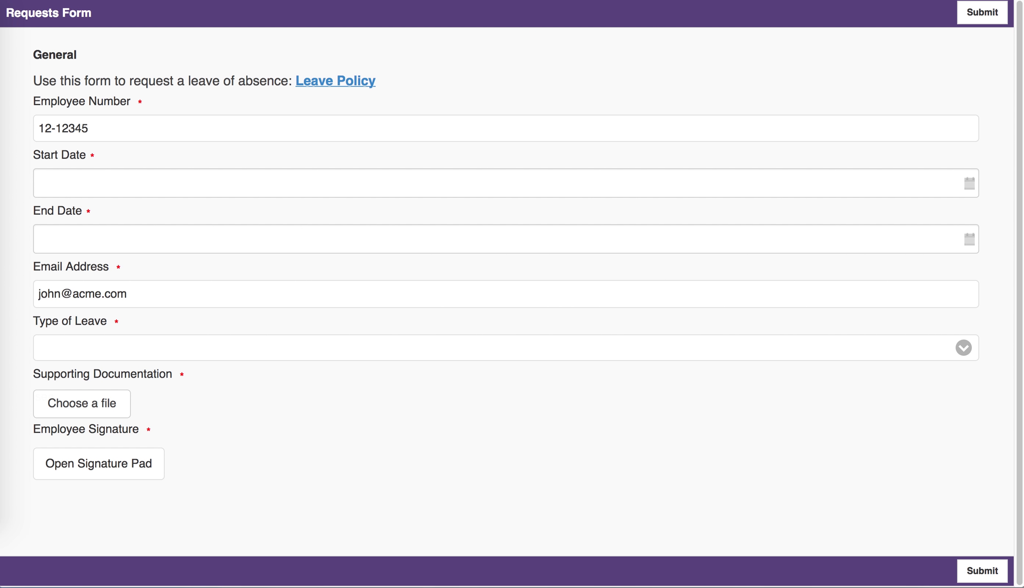
Set Start Date 12/13/2017, End Date 12/15/2017, and leave type Jury or Witness Duty.
left_click(447, 185)
left_click(83, 276)
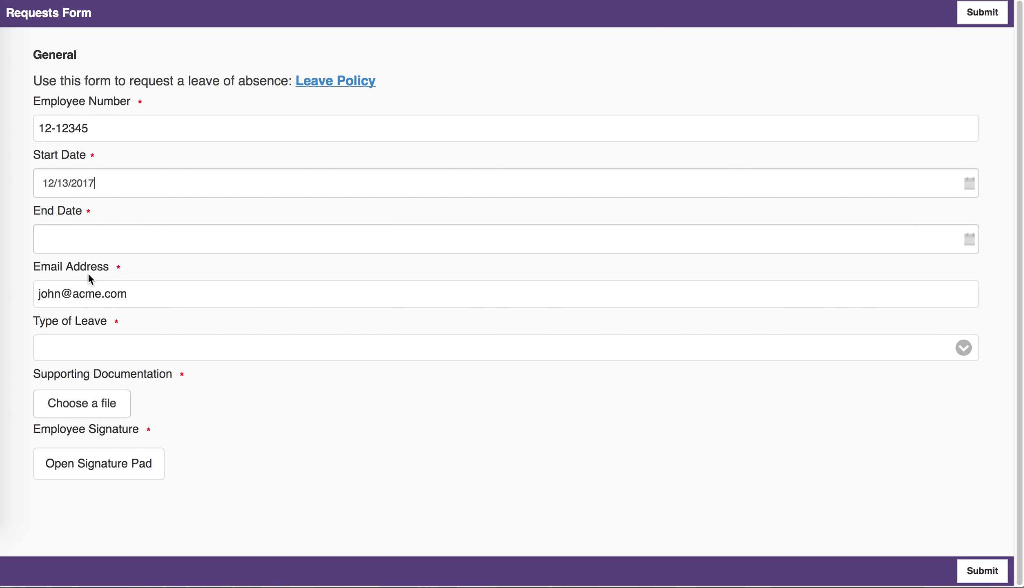
left_click(93, 233)
left_click(117, 318)
left_click(113, 235)
left_click(99, 331)
left_click(139, 347)
left_click(168, 461)
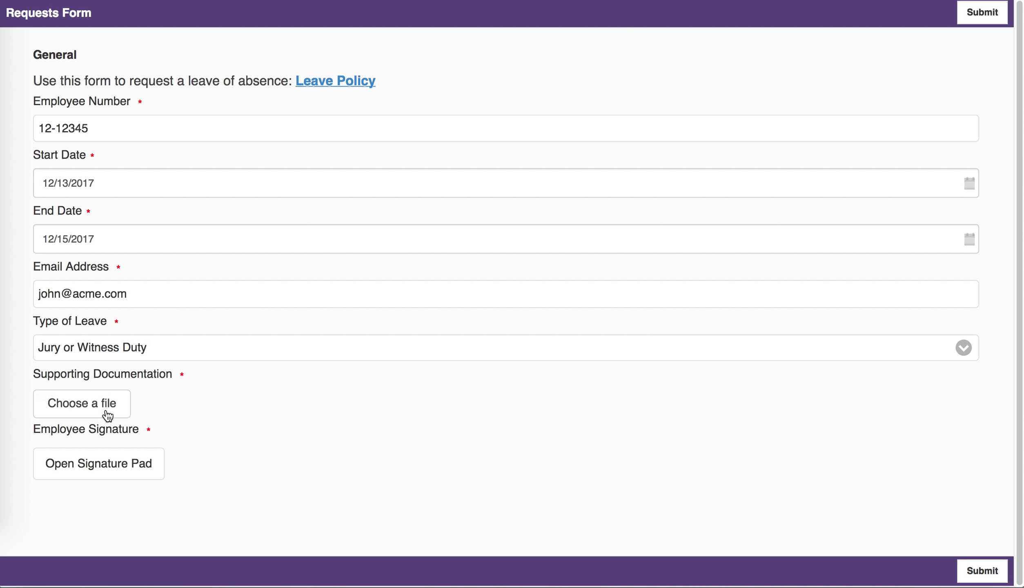
Attach the supporting document, sign, and submit the request for review.
left_click(108, 411)
scroll(264, 239, "down", 5)
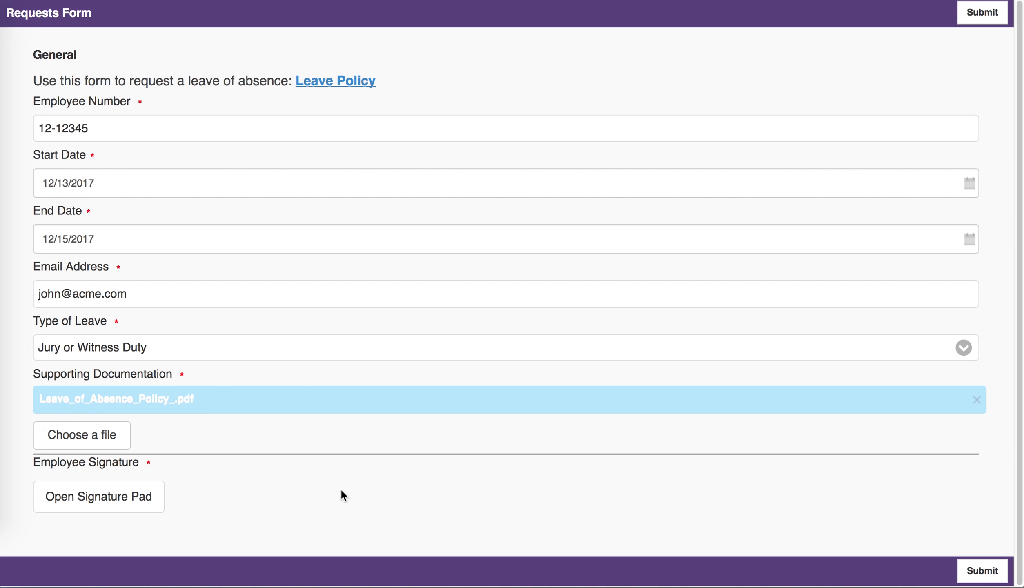
left_click(98, 496)
mouse_move(175, 180)
left_mouse_down()
mouse_move(638, 286)
mouse_move(905, 106)
left_mouse_up()
left_click(998, 16)
left_click(995, 13)
left_click(488, 333)
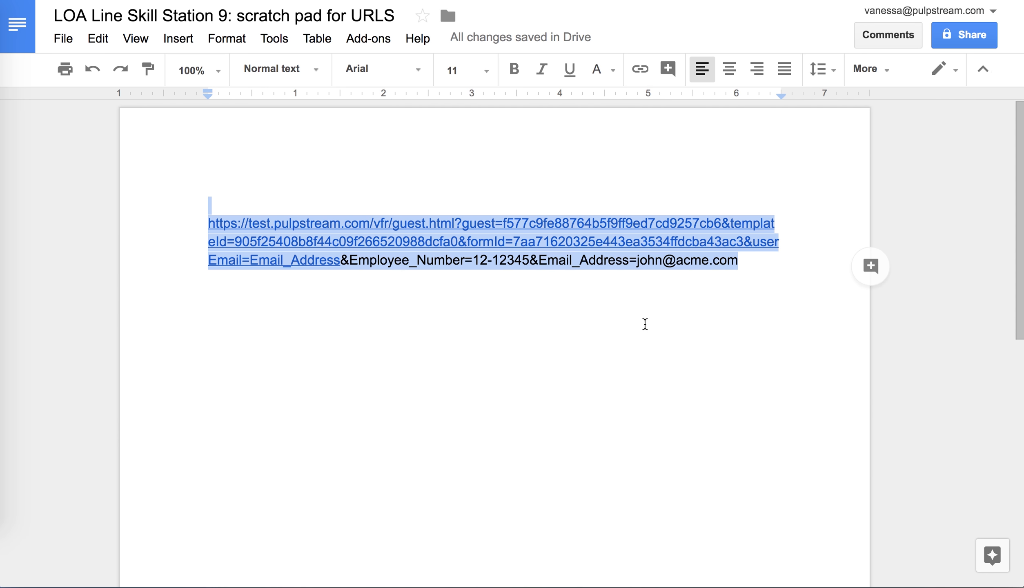
left_click(652, 327)
key("super+v")
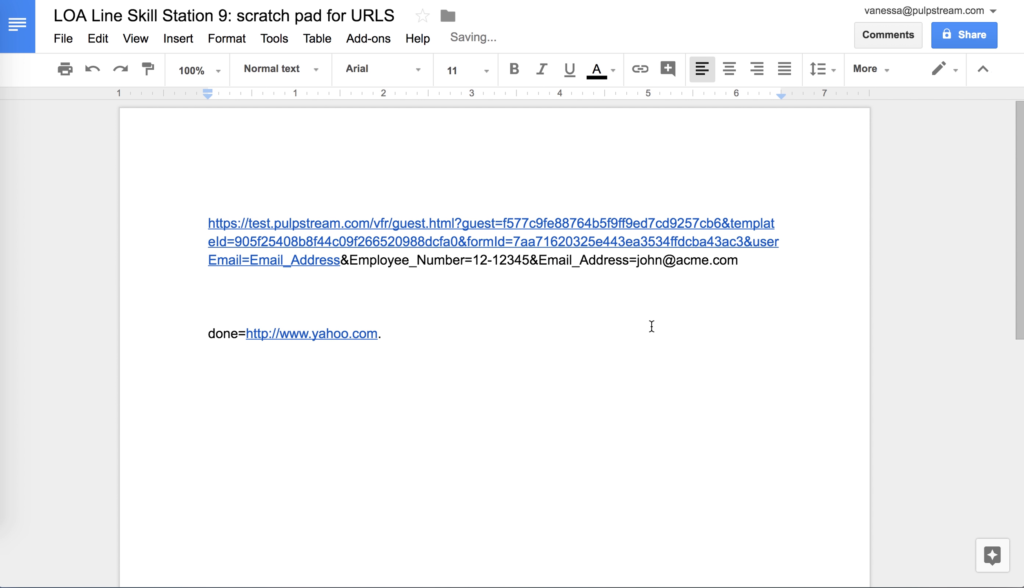
key("BackSpace")
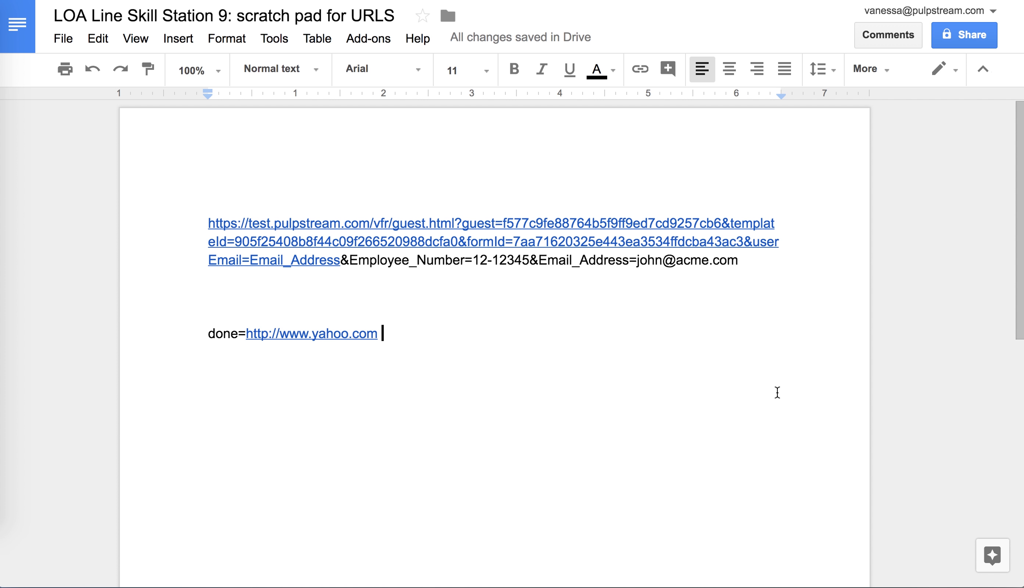
left_click(789, 270)
type("&")
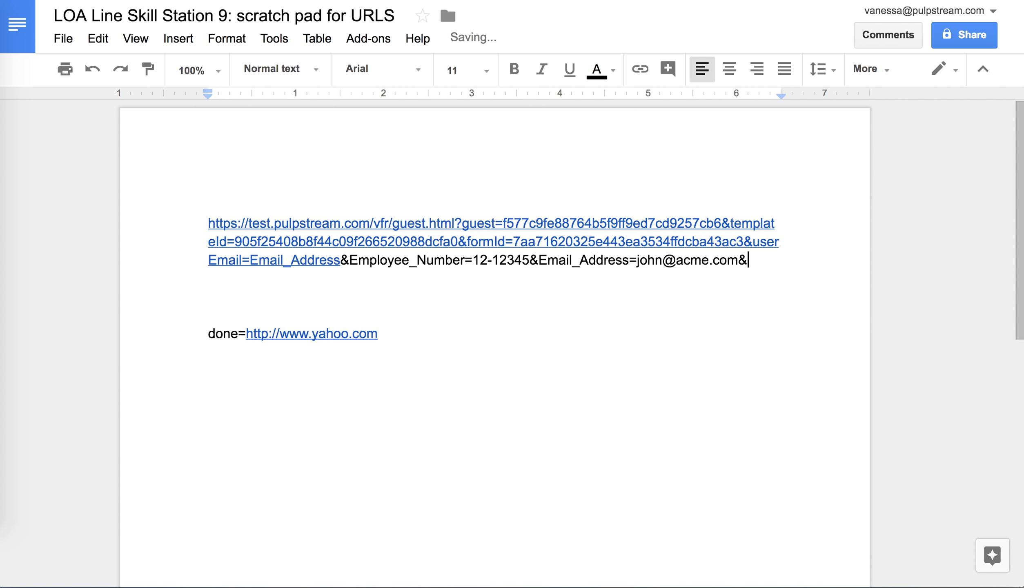
left_click(206, 334)
key("BackSpace")
key("BackSpace")
key("BackSpace")
key("BackSpace")
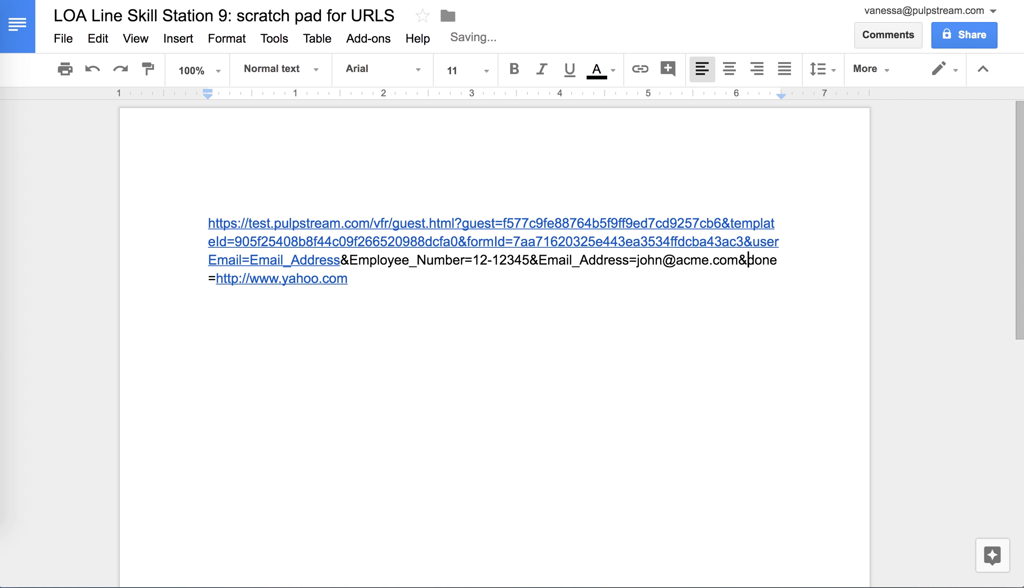
Delete the prefill parameters from the URL, leaving only the done redirect.
left_click_drag(738, 262, 340, 260)
key("BackSpace")
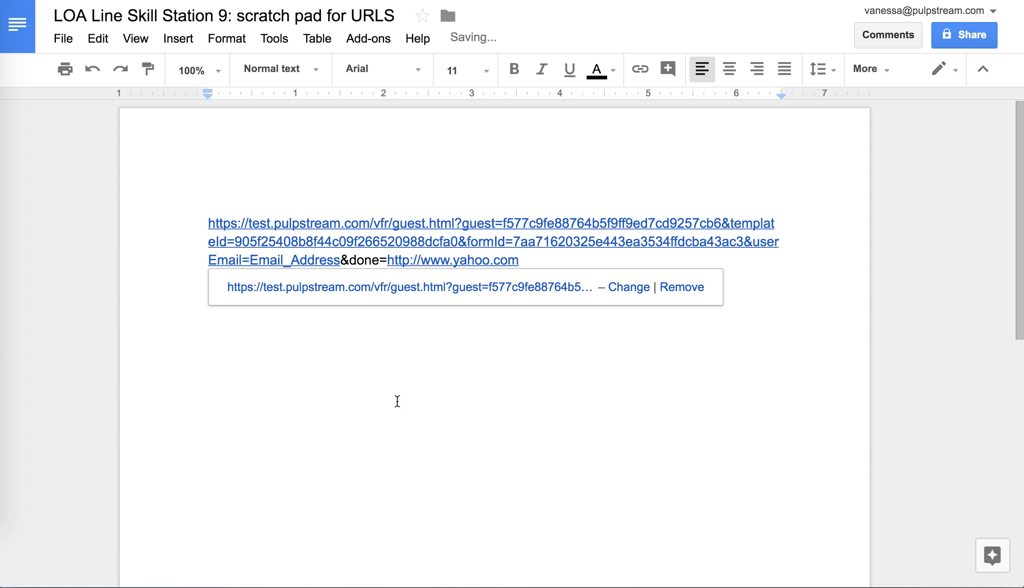
left_click(397, 401)
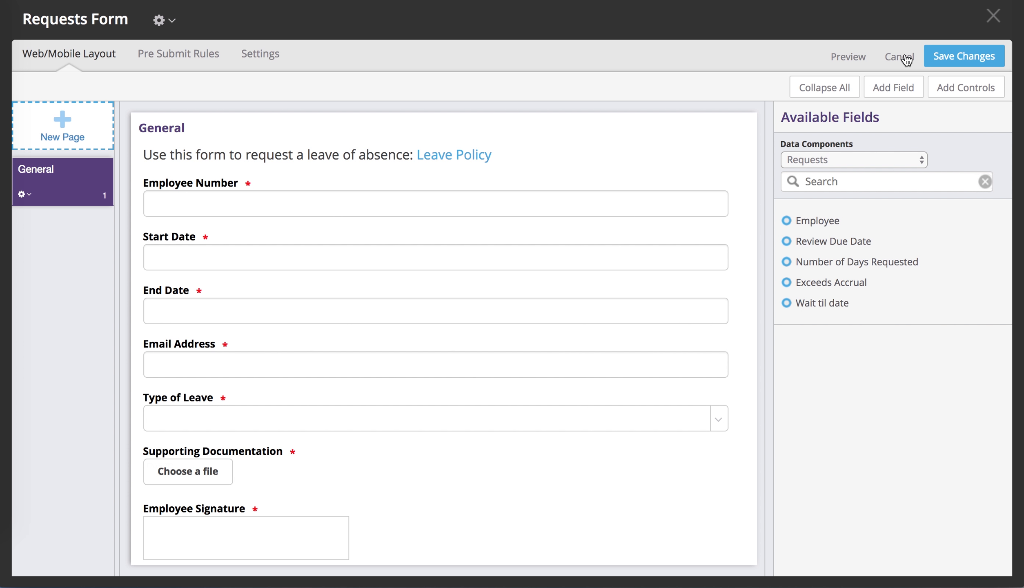
Discard changes to the Requests Form editor and open Data Insights > All Records.
left_click(900, 57)
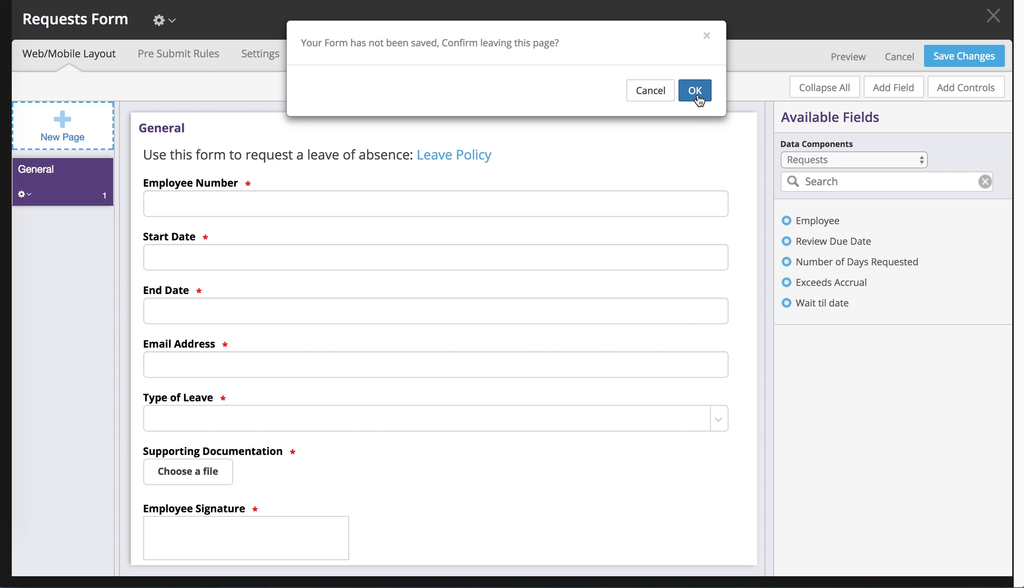
left_click(697, 91)
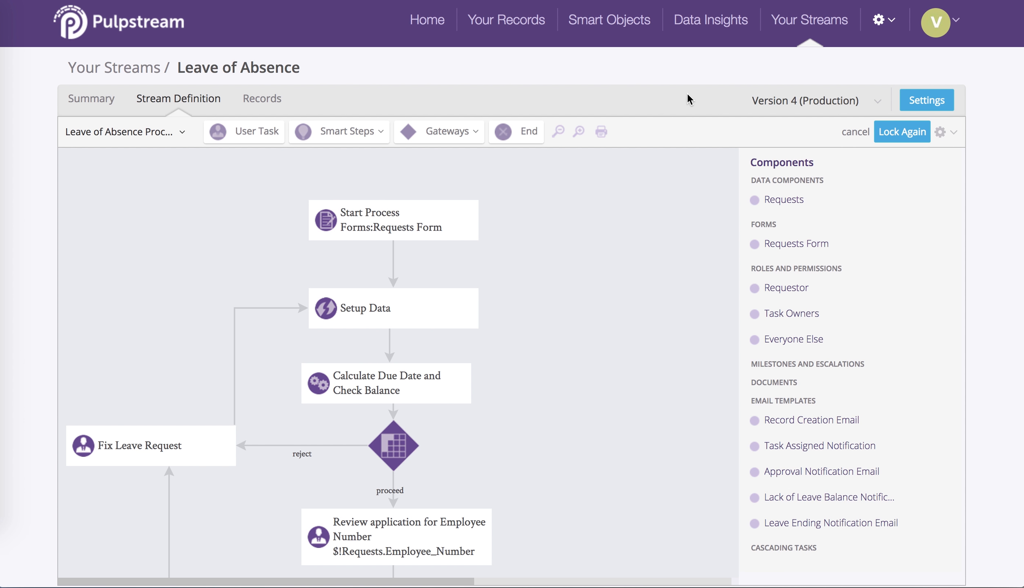
left_click(504, 20)
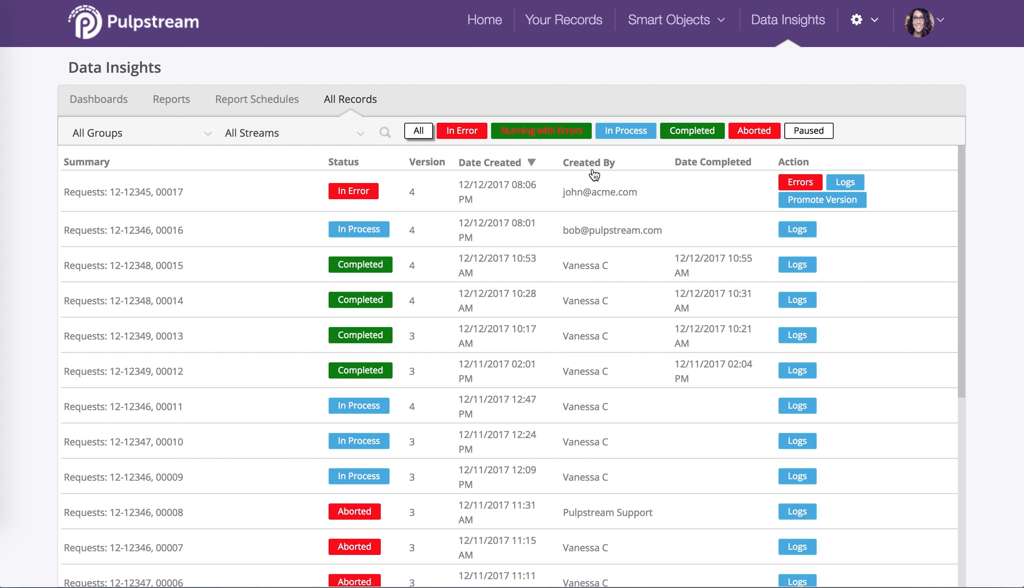
left_click(592, 232)
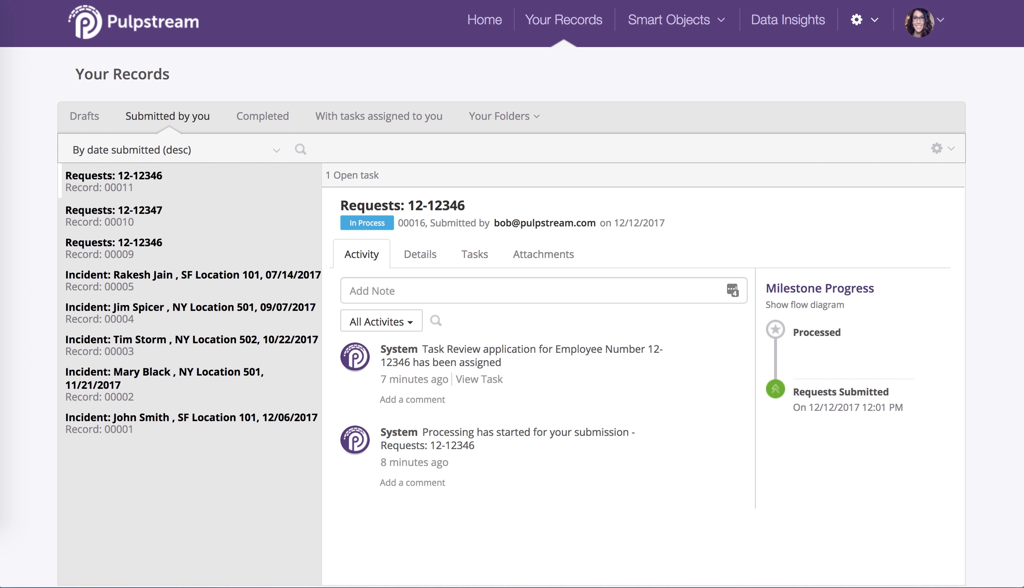
left_click(472, 255)
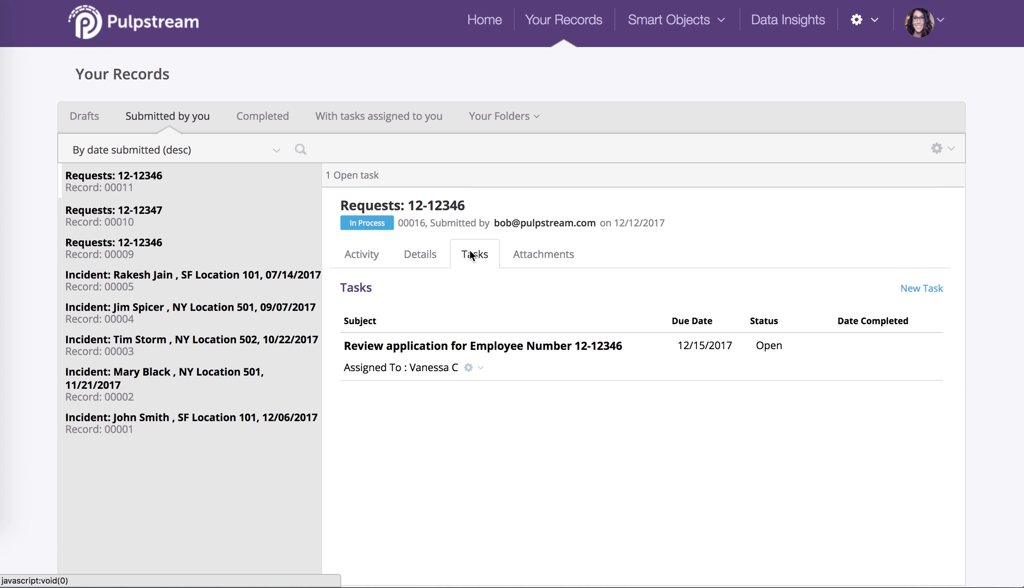